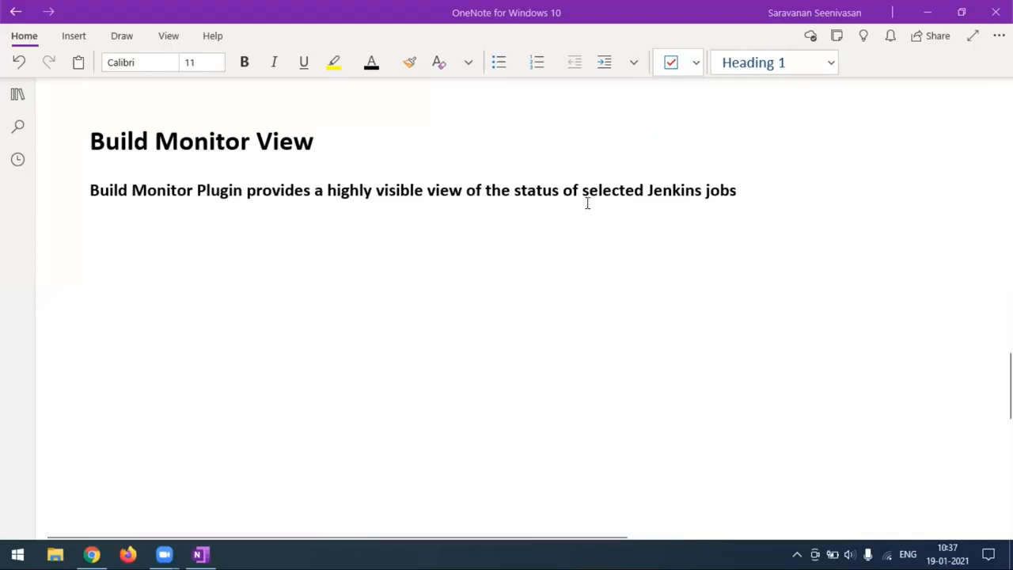
Switch to Chrome and review the Build Monitor View plugin documentation, including its features and the example monitor screenshots.
click(92, 554)
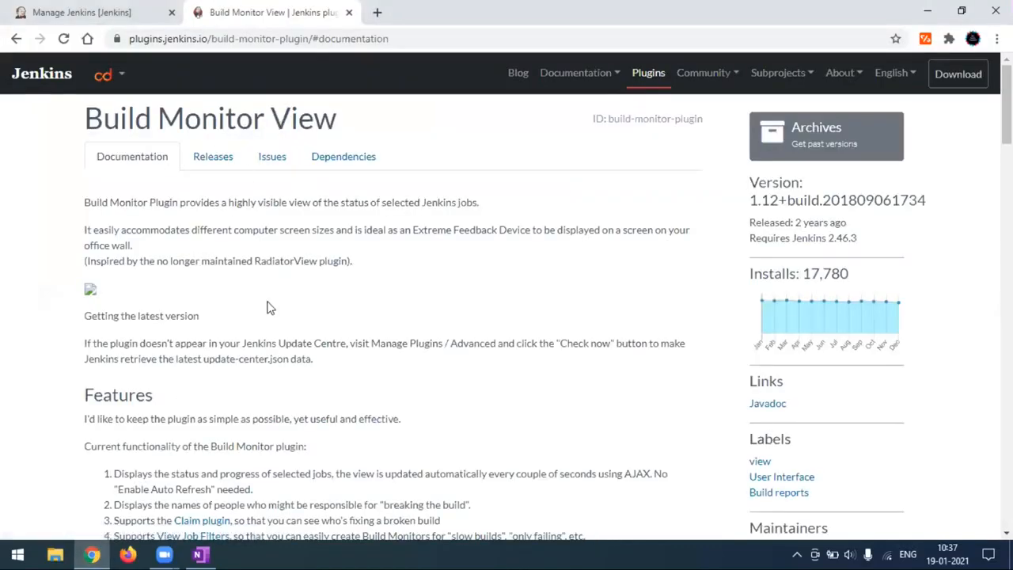
scroll(267, 308, down, 9)
scroll(267, 335, down, 4)
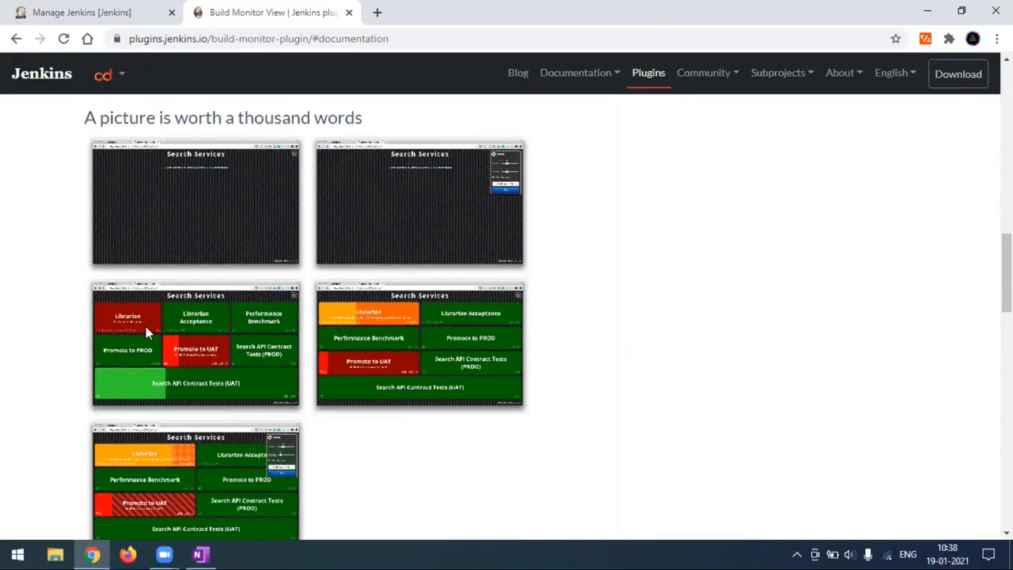
scroll(190, 320, down, 1)
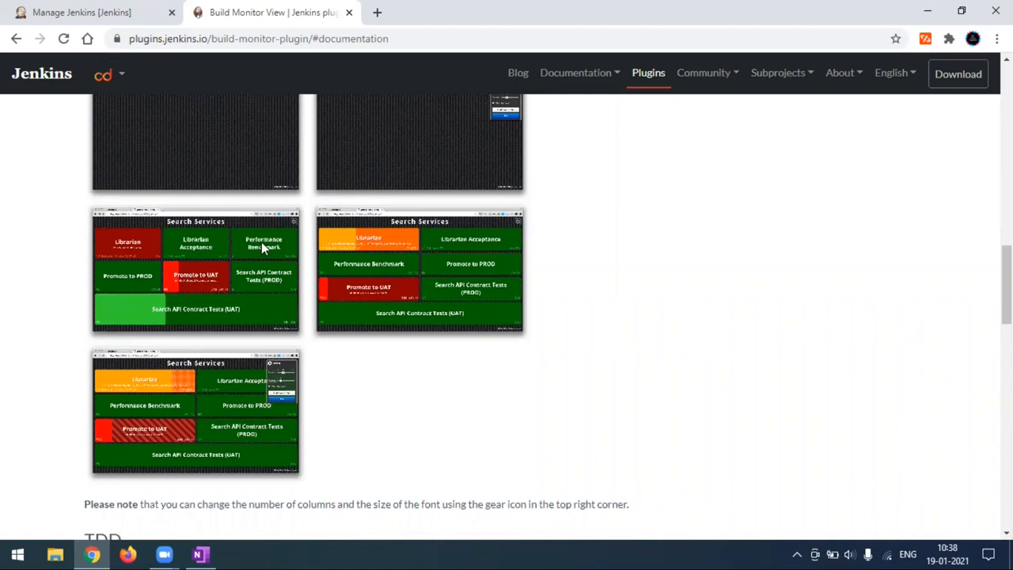
scroll(383, 358, up, 4)
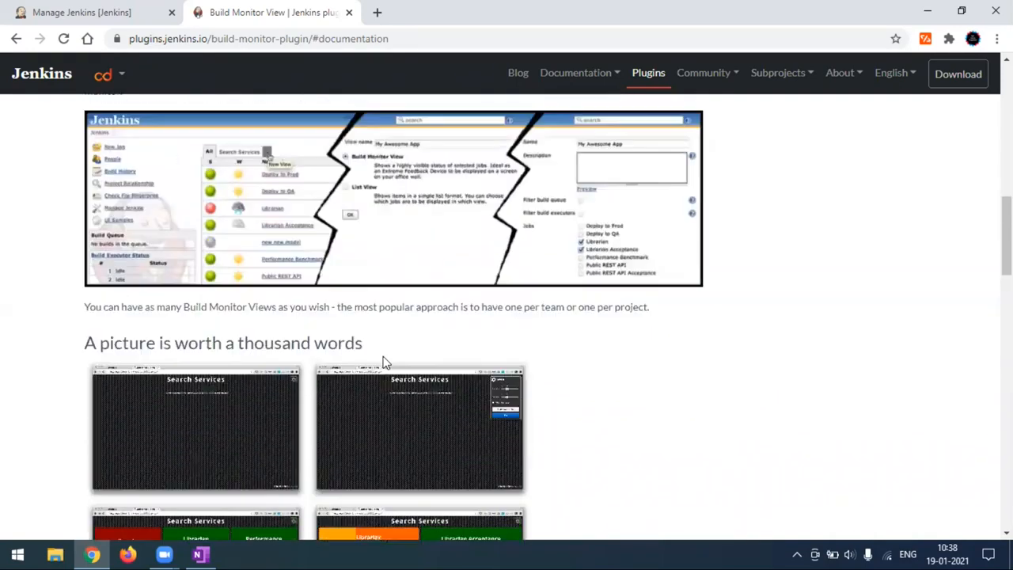
scroll(383, 361, up, 10)
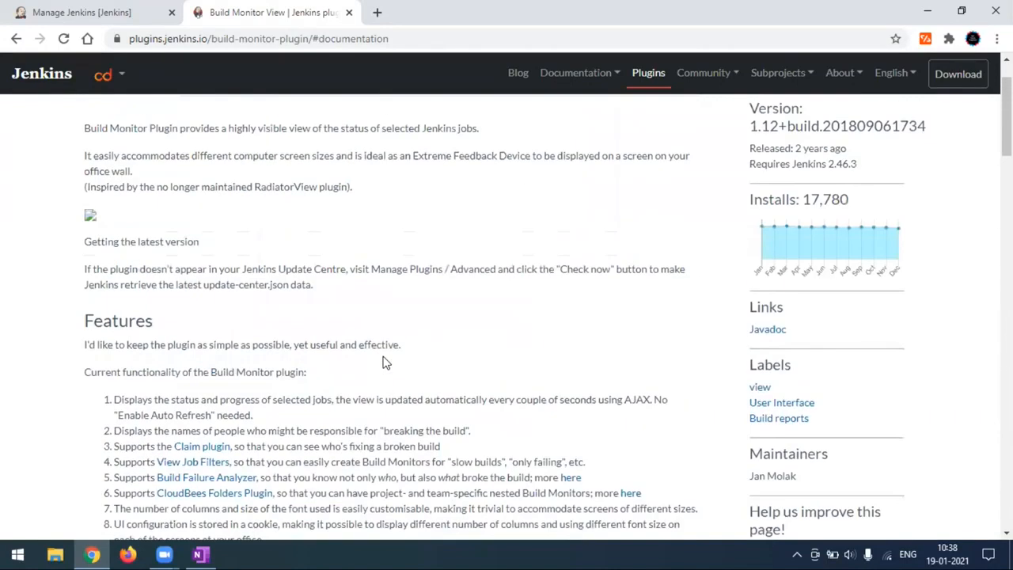
scroll(386, 362, up, 1)
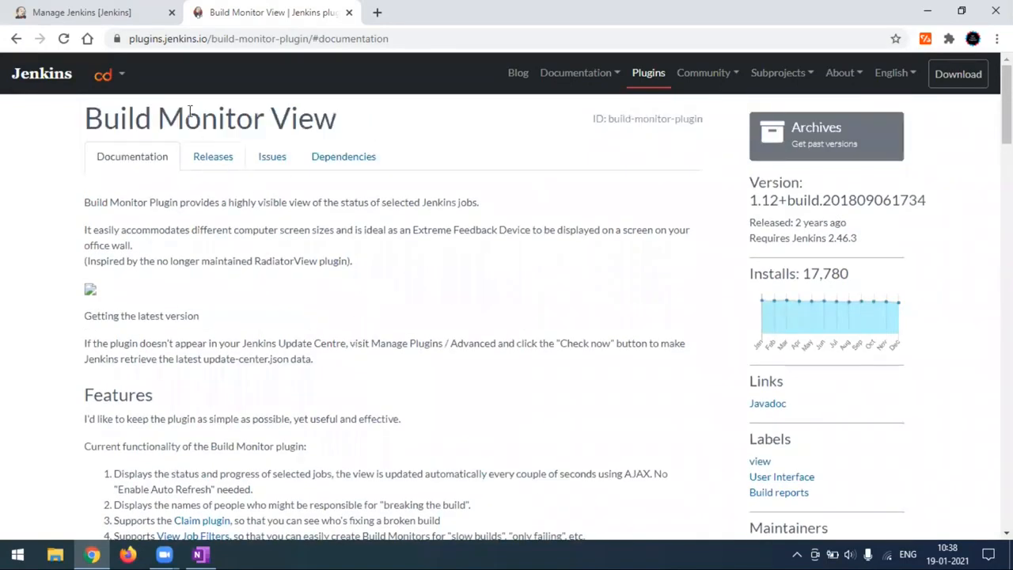
Open the plugin manager from the Manage Jenkins page of the local Jenkins server.
click(124, 16)
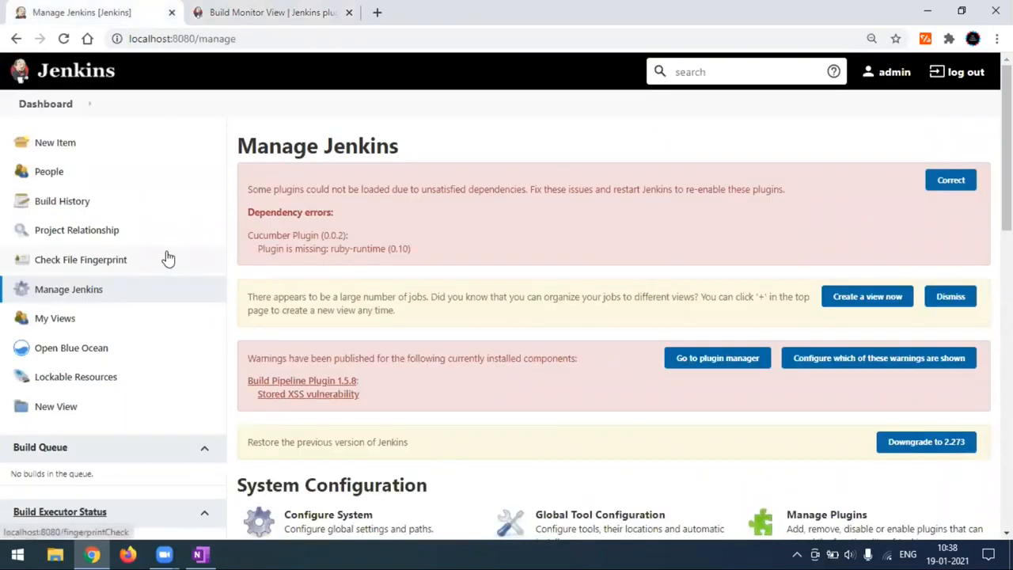
scroll(791, 351, down, 2)
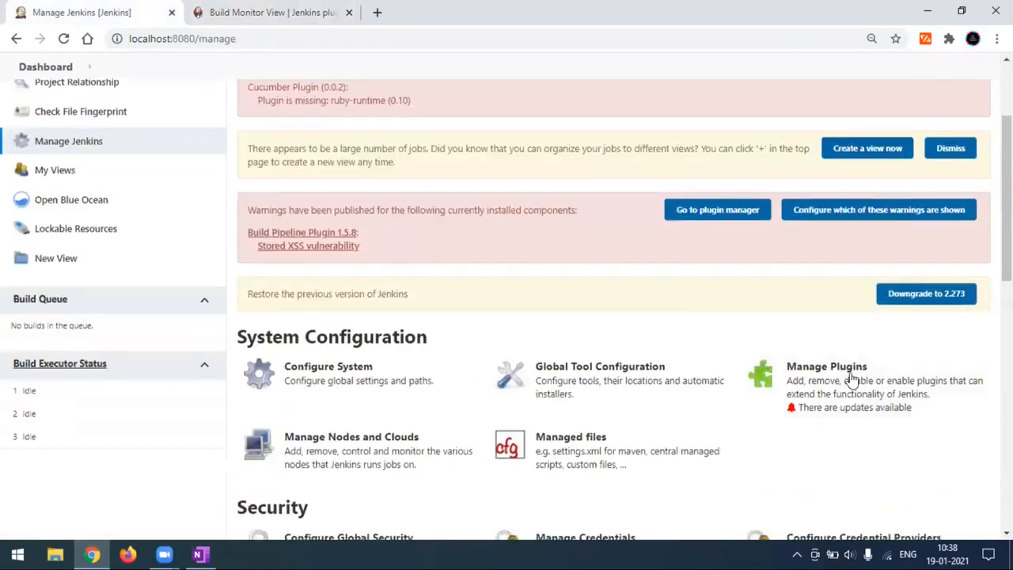
click(858, 393)
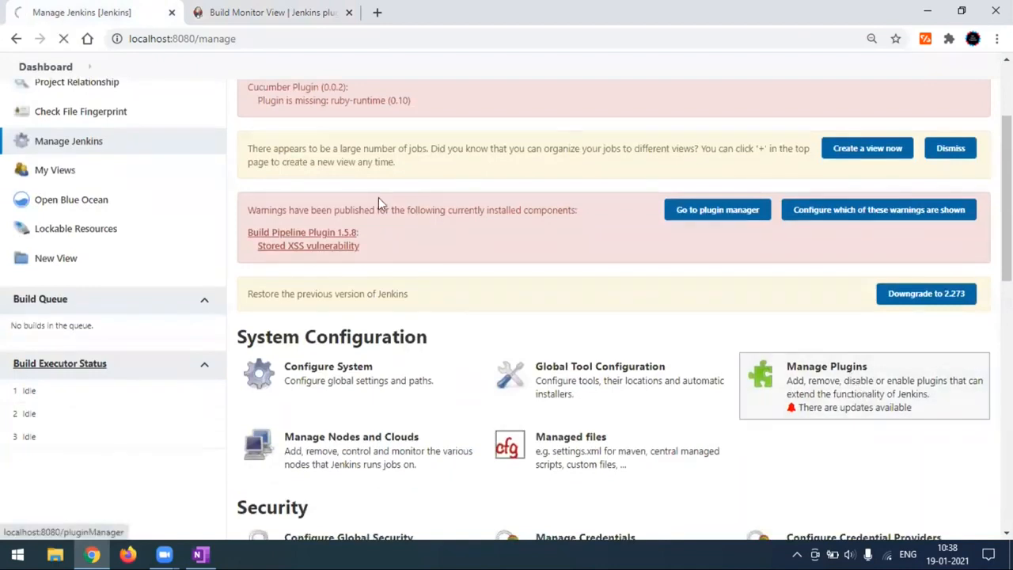
Copy the plugin title "Build Monitor View" from its documentation page and return to the Jenkins plugin manager.
click(257, 12)
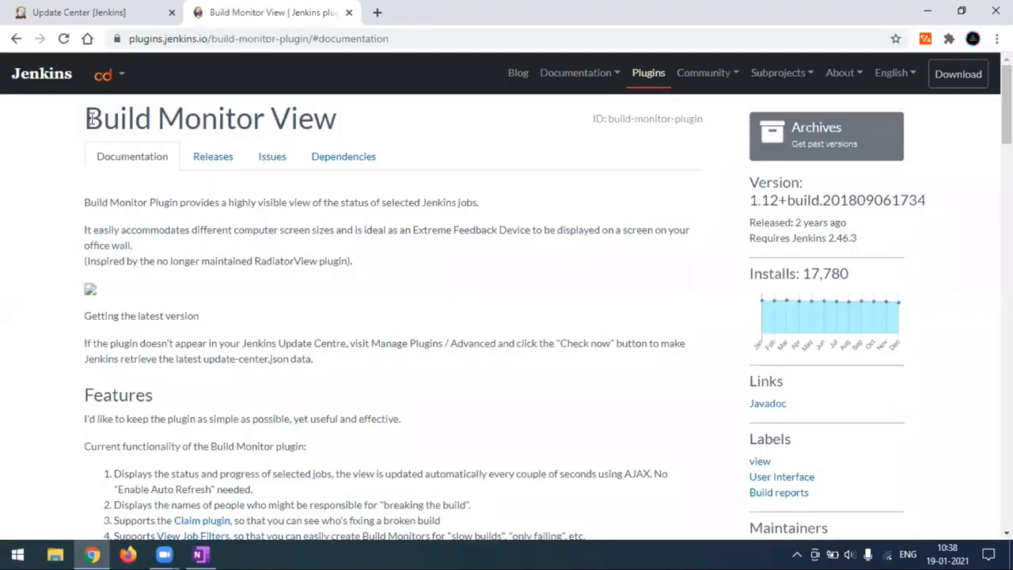
drag(87, 119, 339, 118)
key(ctrl+c)
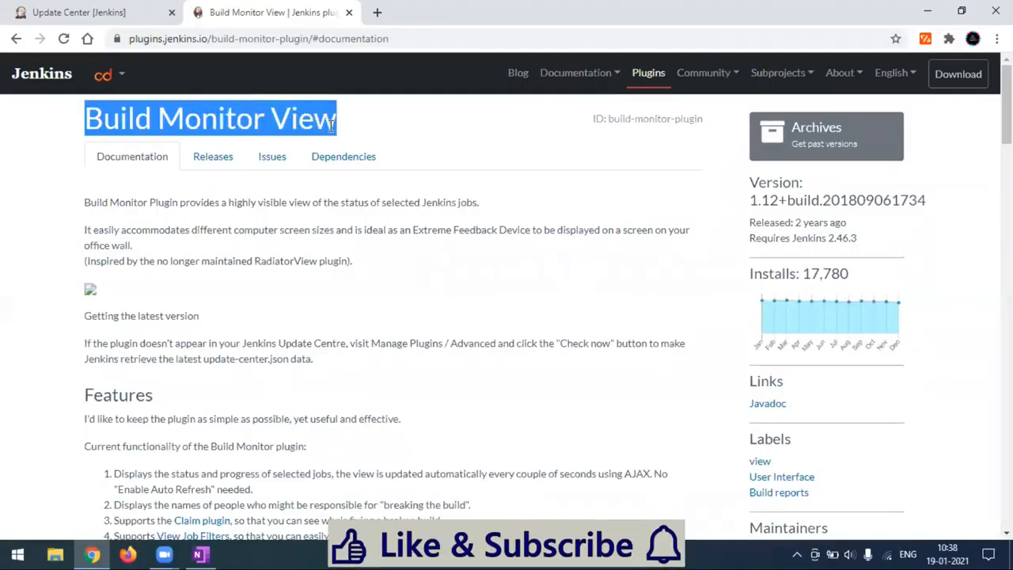
click(260, 119)
click(153, 16)
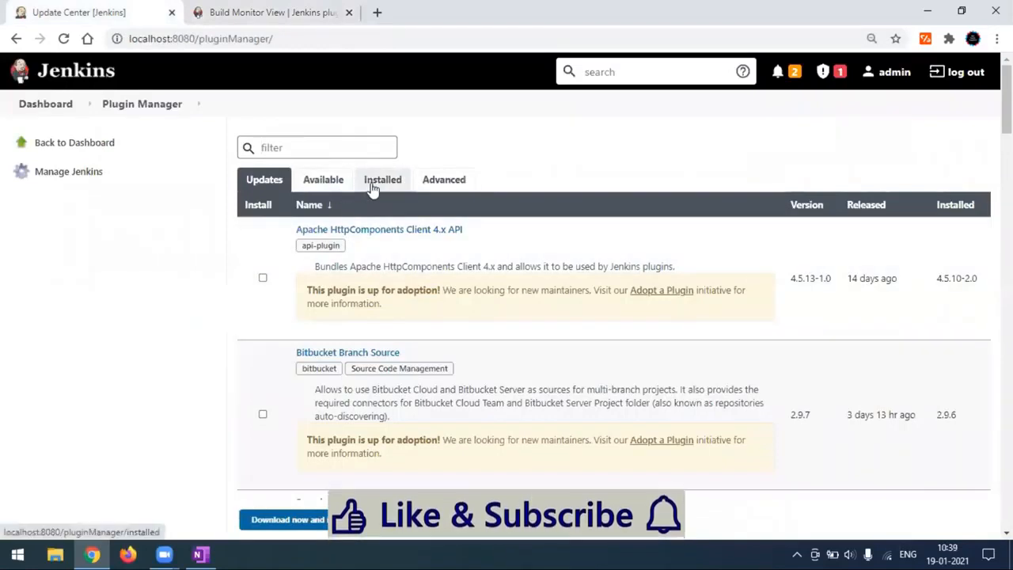
Filter the installed Jenkins plugins by the copied name "Build Monitor View".
click(371, 185)
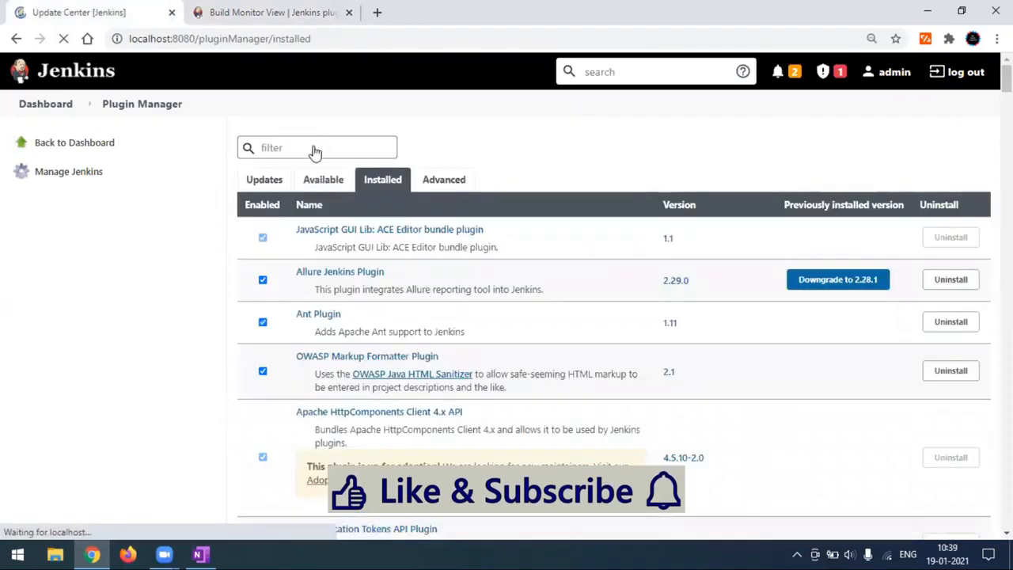
click(314, 148)
key(ctrl+v)
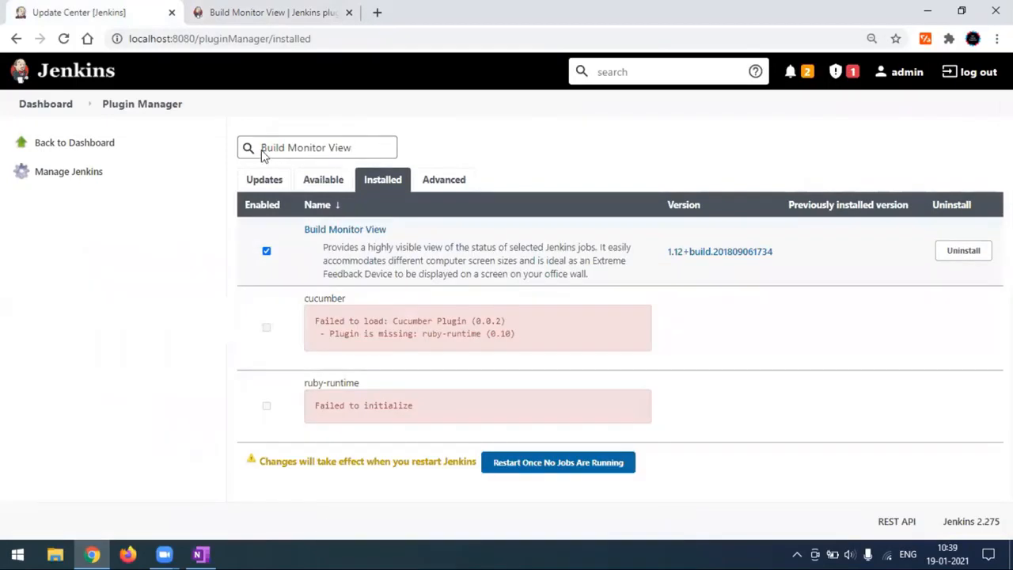
drag(267, 148, 469, 161)
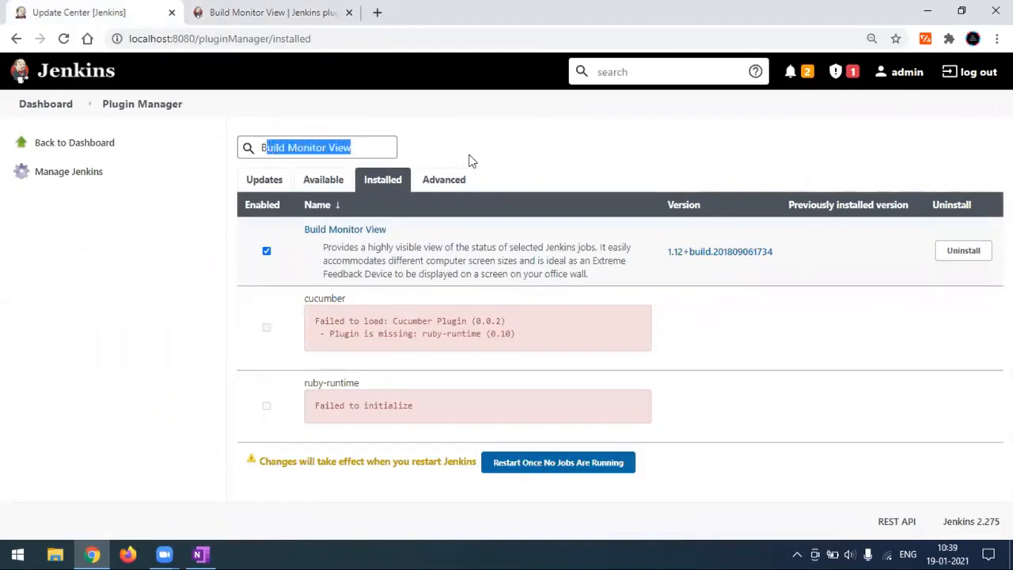
click(468, 162)
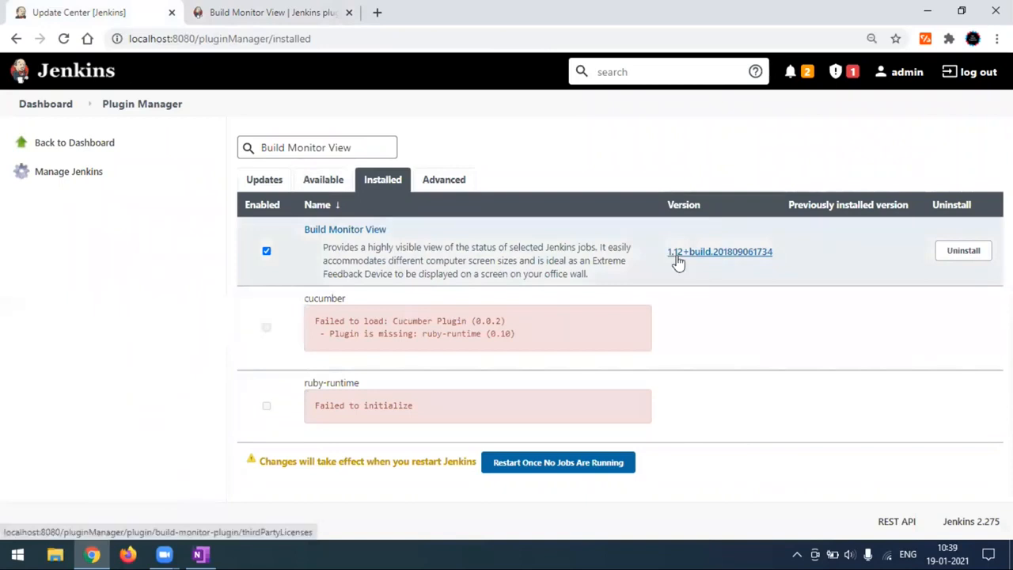
Check the Build Monitor View releases on the plugin site against the installed version, and return to the plugin manager.
click(326, 19)
click(221, 165)
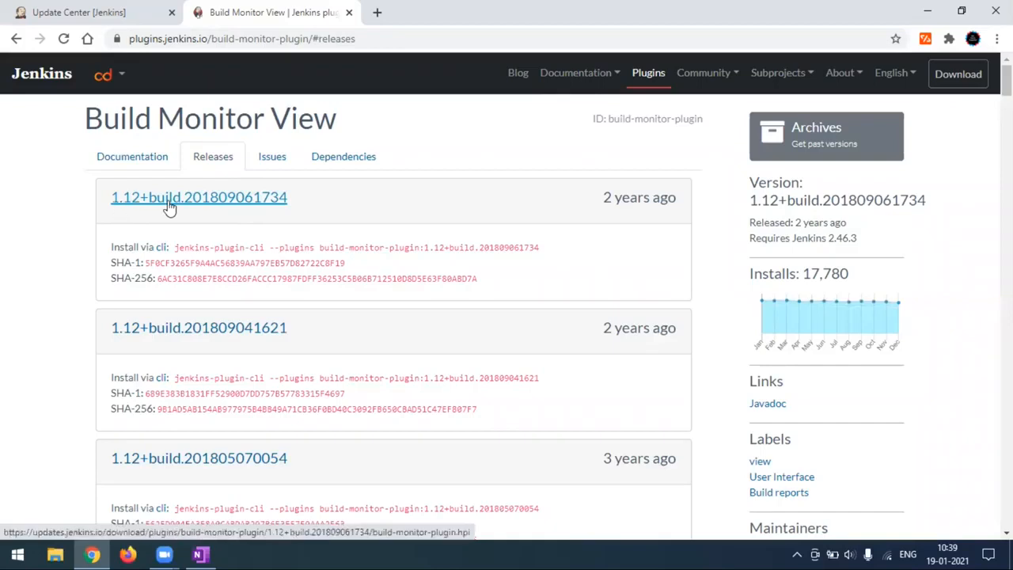
click(149, 167)
click(126, 14)
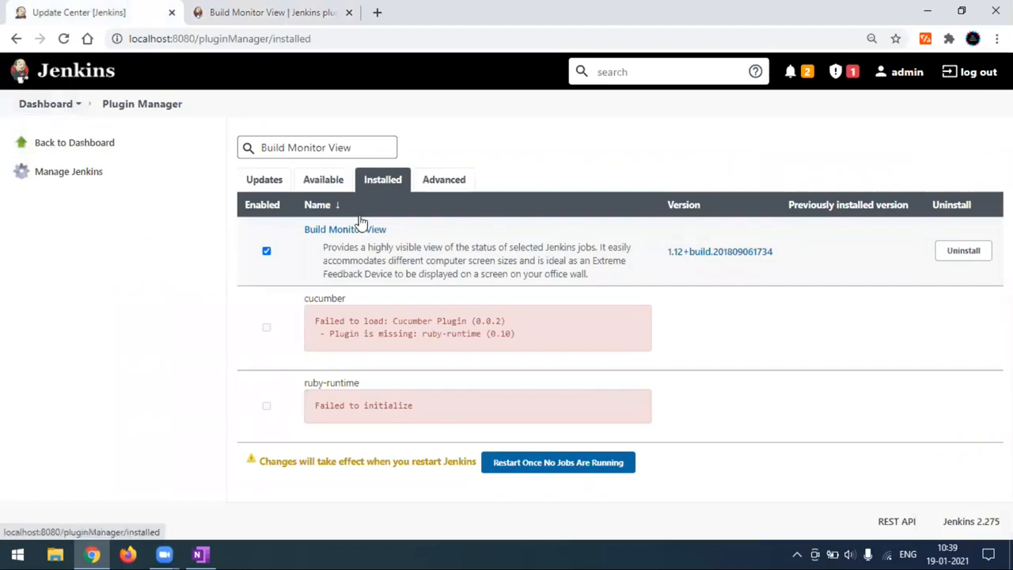
Create a new view of type Build Monitor View from the dashboard, named "This is My Build Monitor View".
click(57, 112)
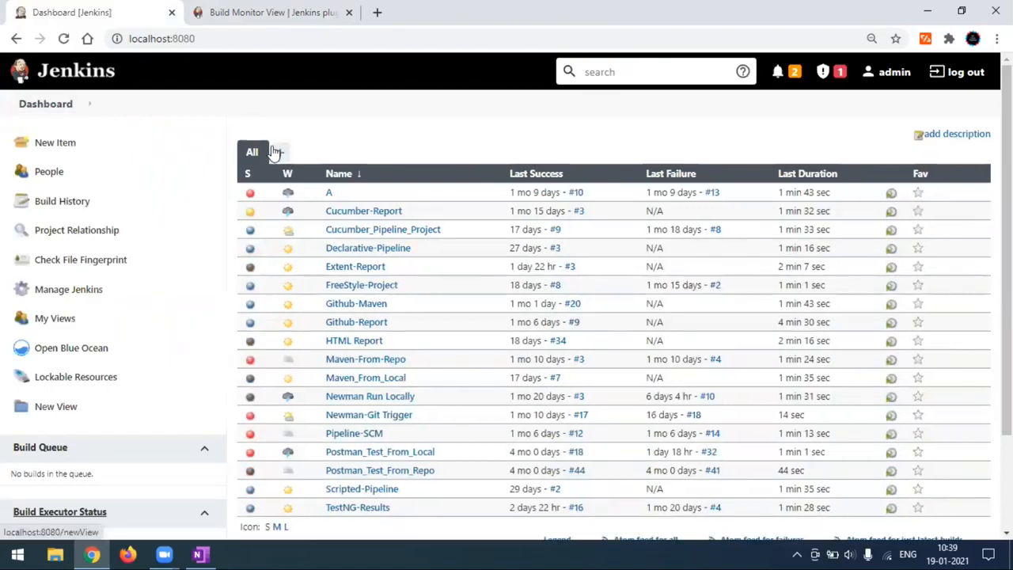
click(281, 155)
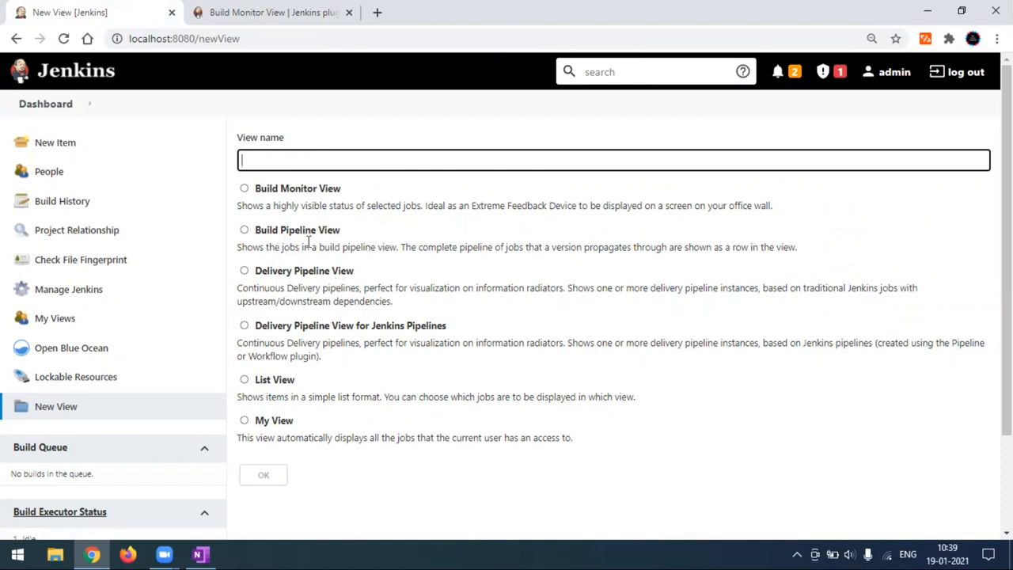
click(245, 189)
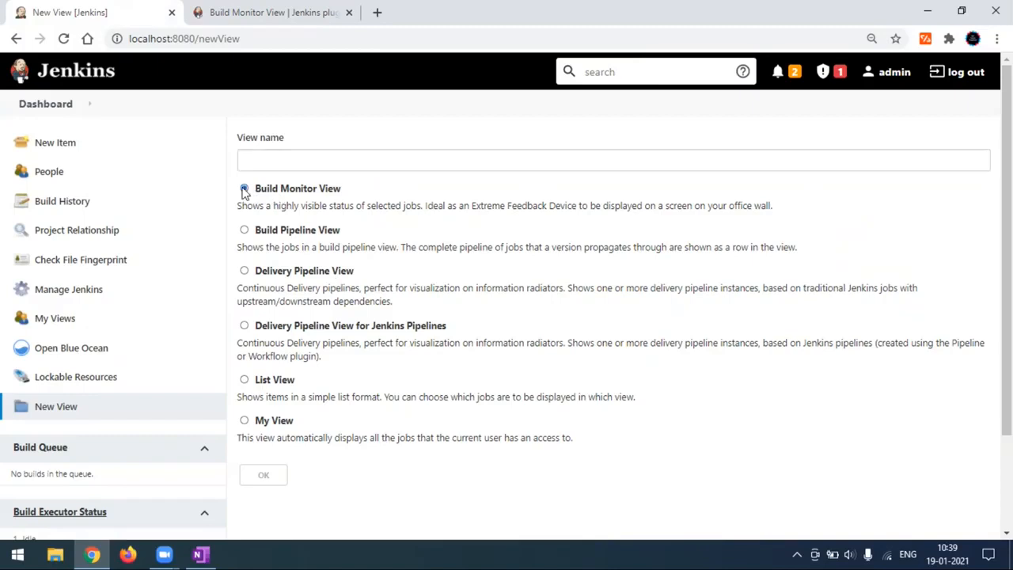
click(279, 159)
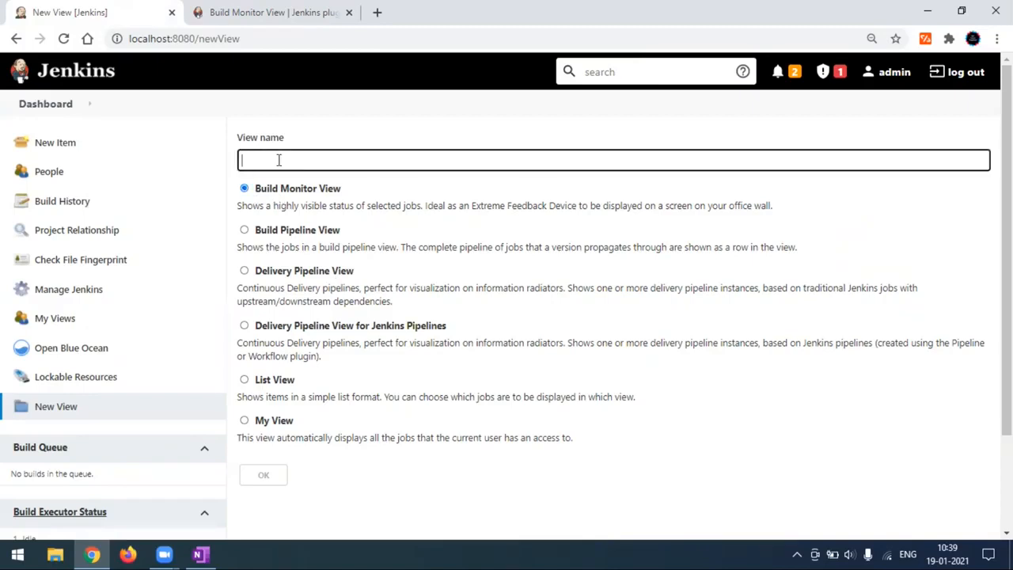
text(B)
key(BackSpace)
text(This is My Bu)
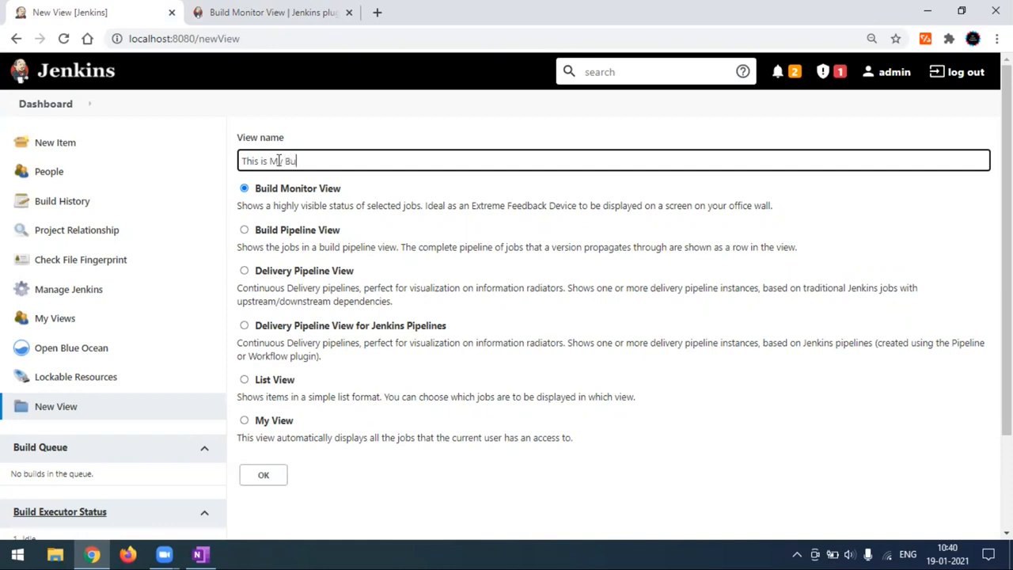
text(ild Monitor View)
click(243, 189)
click(264, 476)
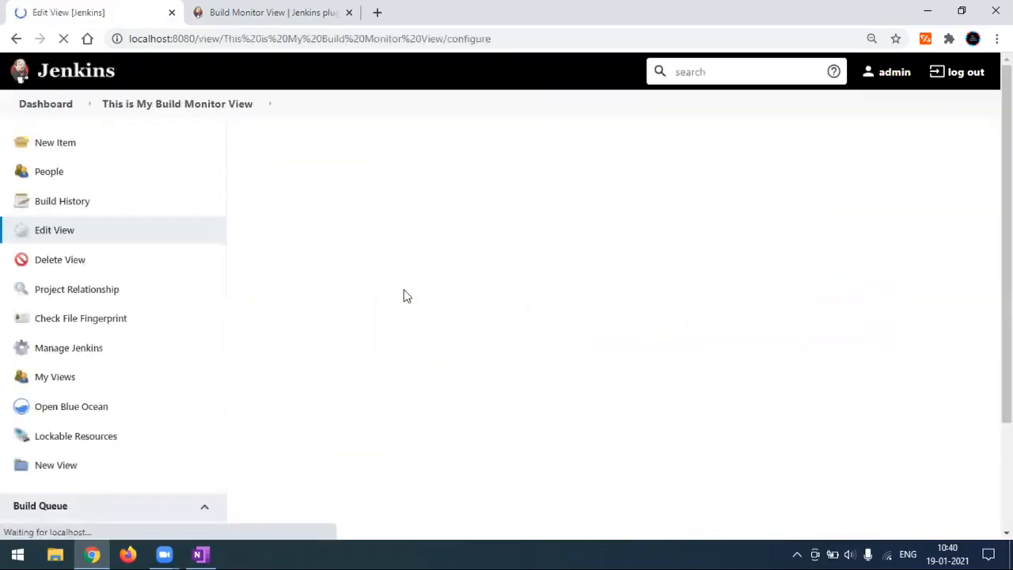
Consult the description field's help and set the view's description to "This is Build Monitor View".
click(407, 227)
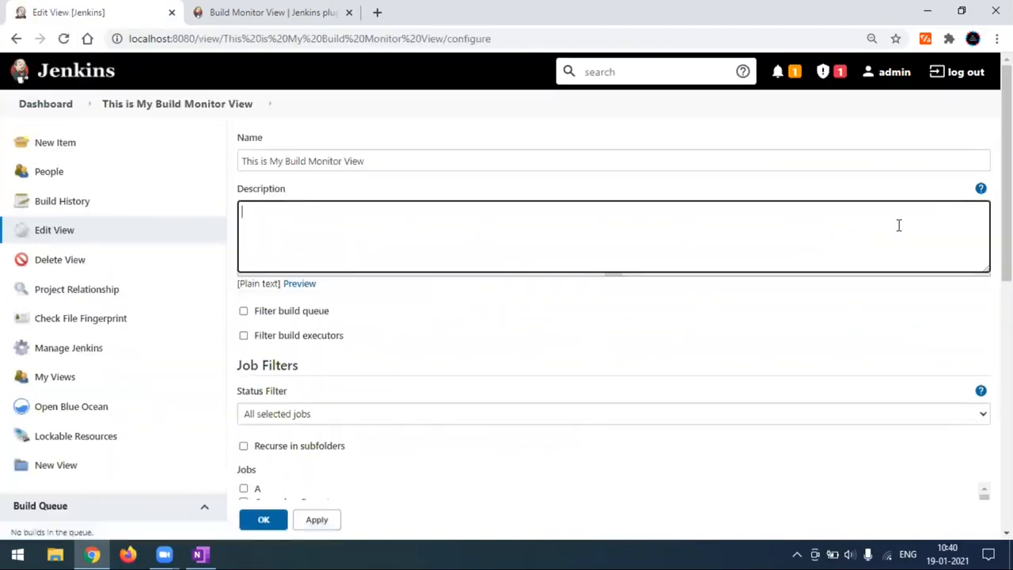
click(980, 190)
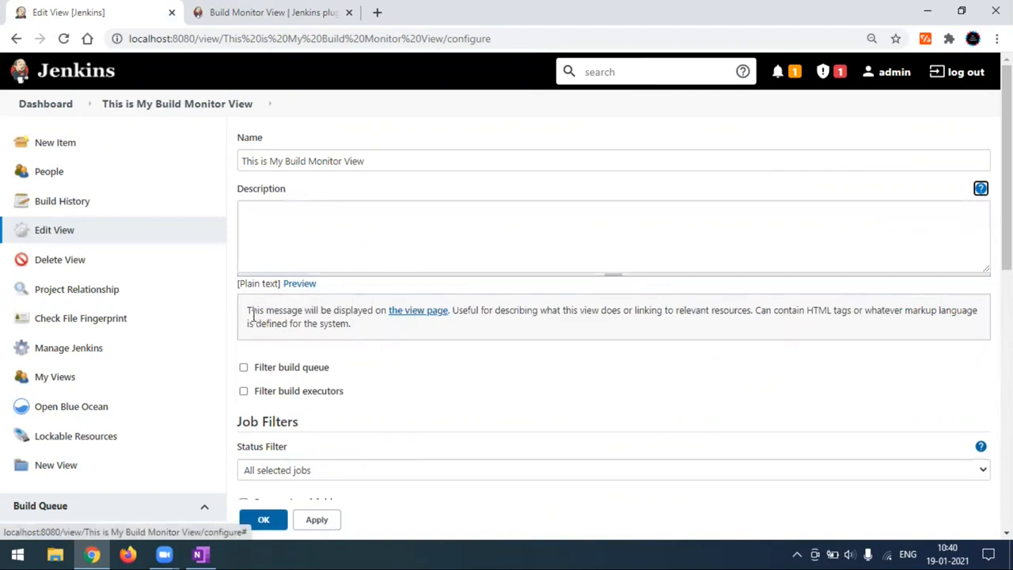
click(980, 190)
click(409, 213)
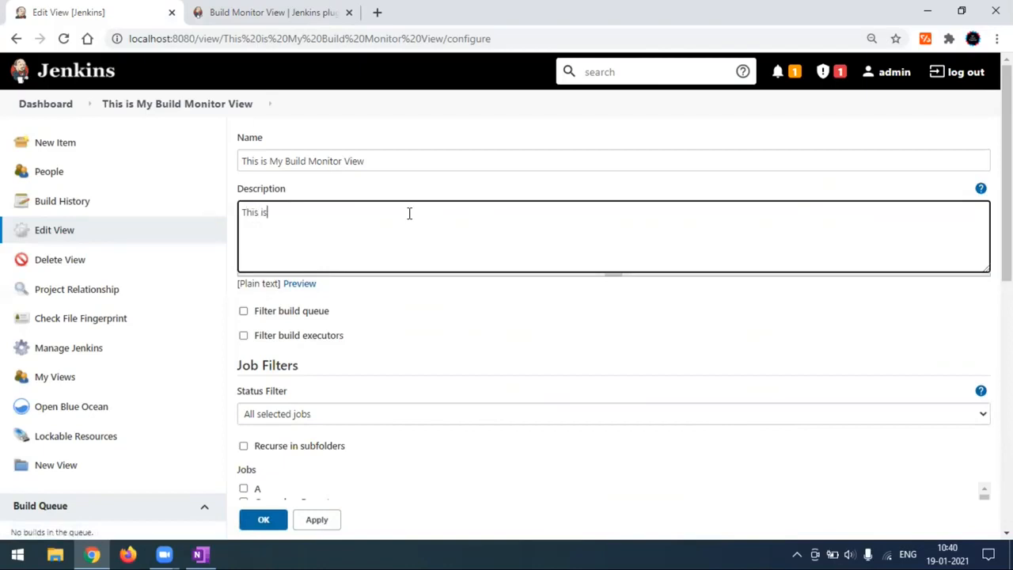
text(This is Build Monitor View)
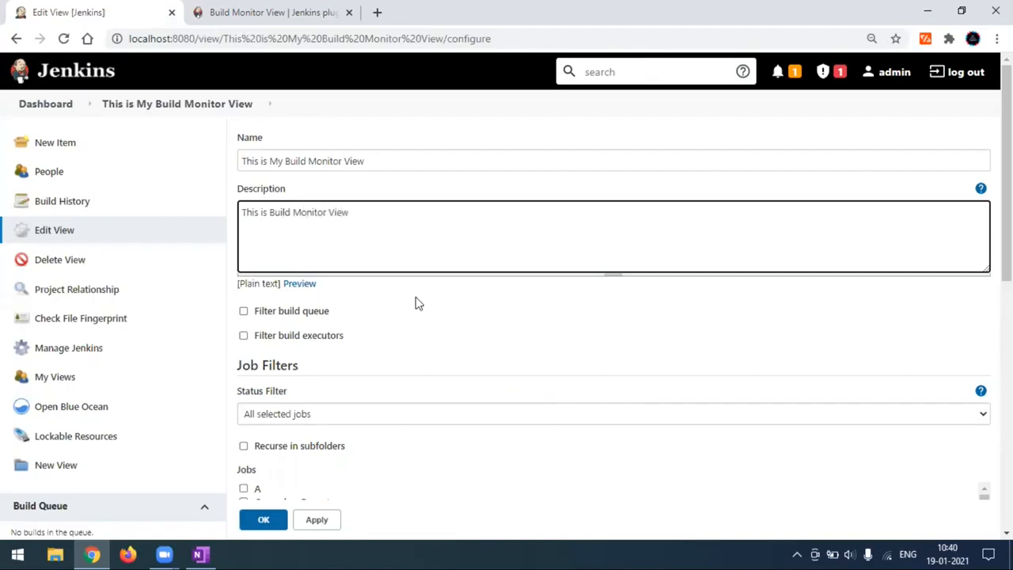
Try the Filter build queue and Filter build executors options, switching each one on and off.
click(294, 313)
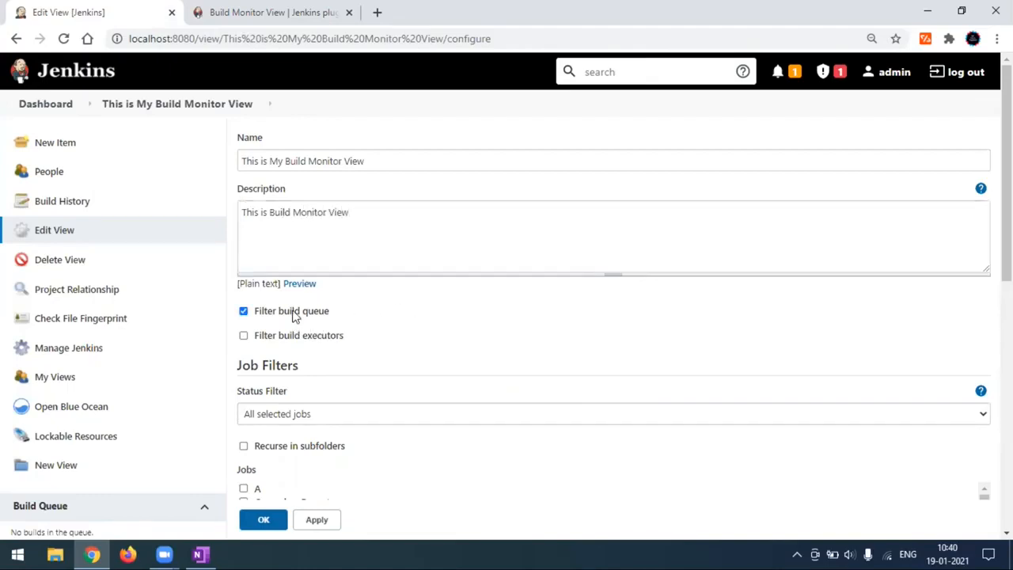
click(294, 314)
click(287, 341)
click(289, 342)
Choose "All selected jobs" as the status filter in the view's job filters.
scroll(317, 237, down, 2)
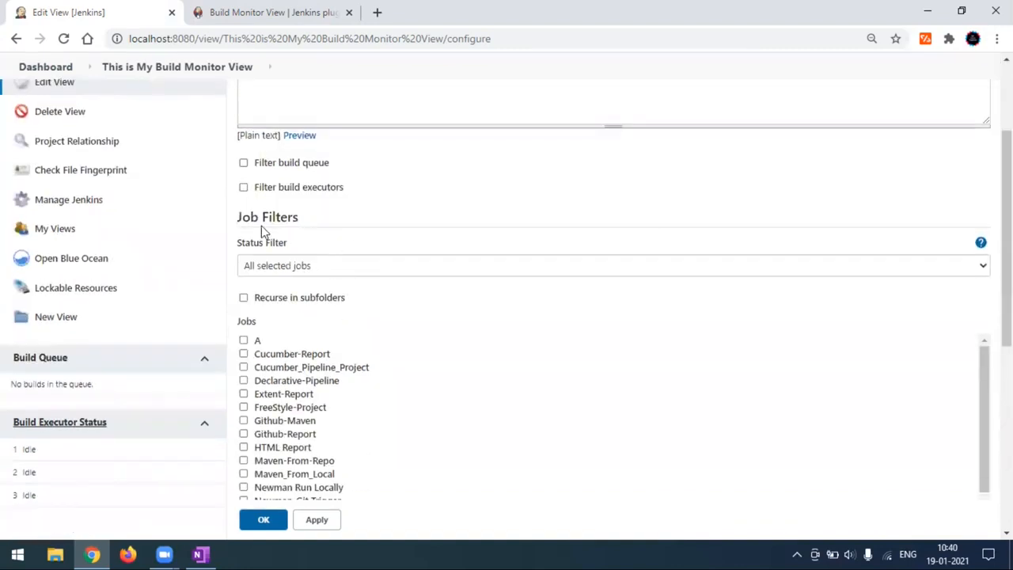
click(296, 267)
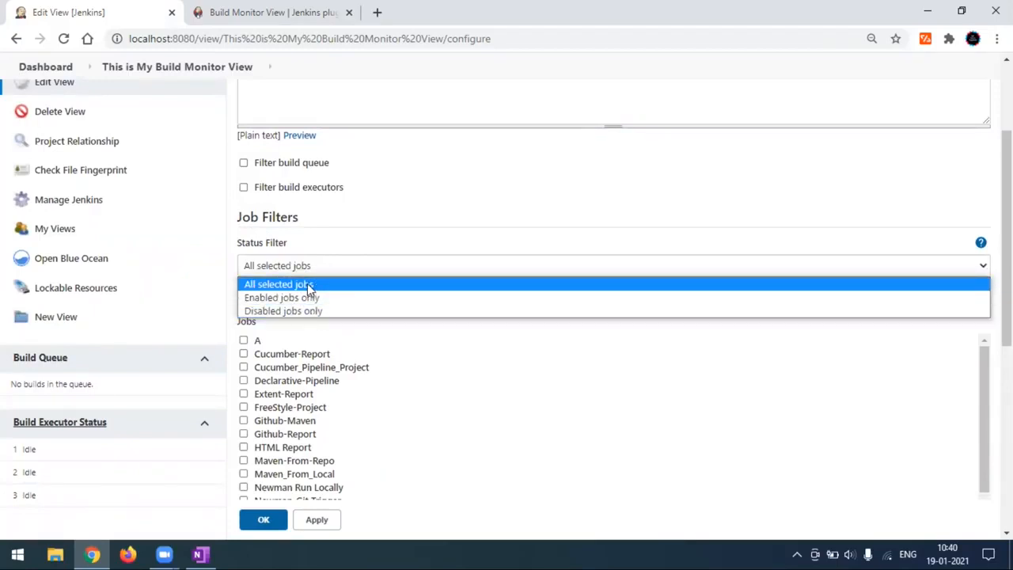
click(307, 283)
Include the jobs Cucumber-Report, Cucumber_Pipeline_Project, Declarative-Pipeline and Extent-Report in the view.
scroll(307, 285, down, 2)
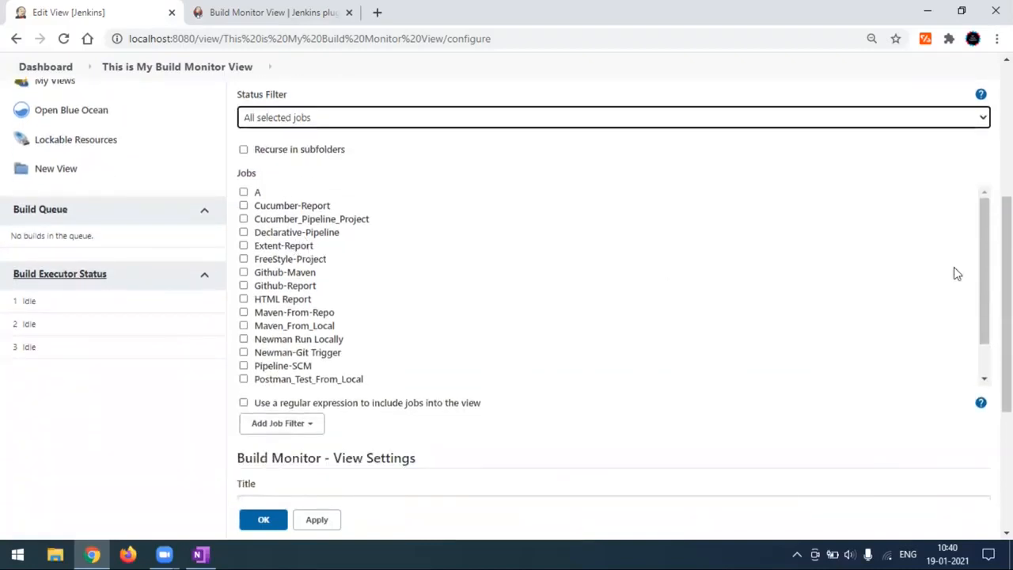
mouse_move(980, 234)
mouse_down()
mouse_move(982, 312)
mouse_move(976, 219)
mouse_up()
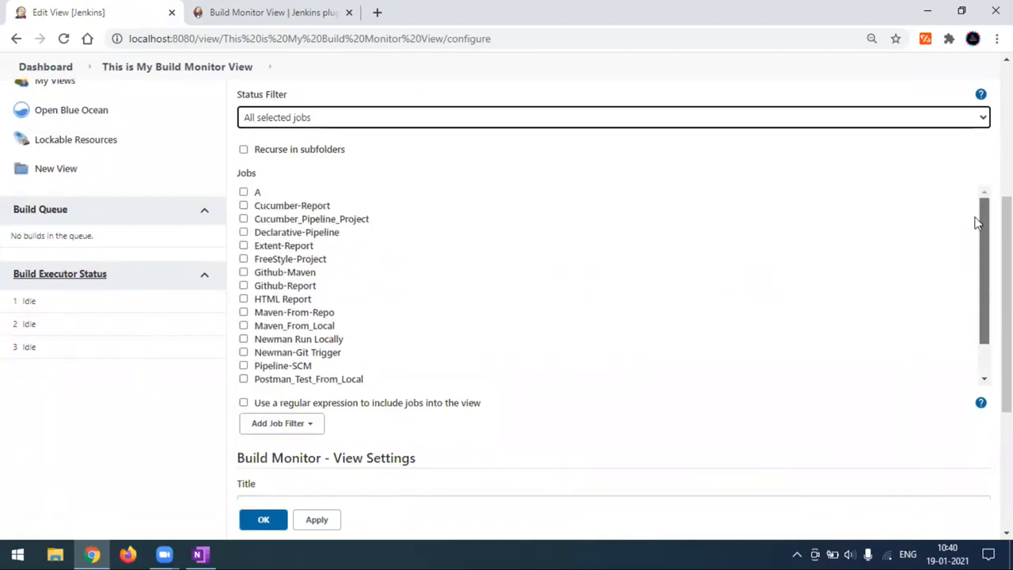
click(243, 205)
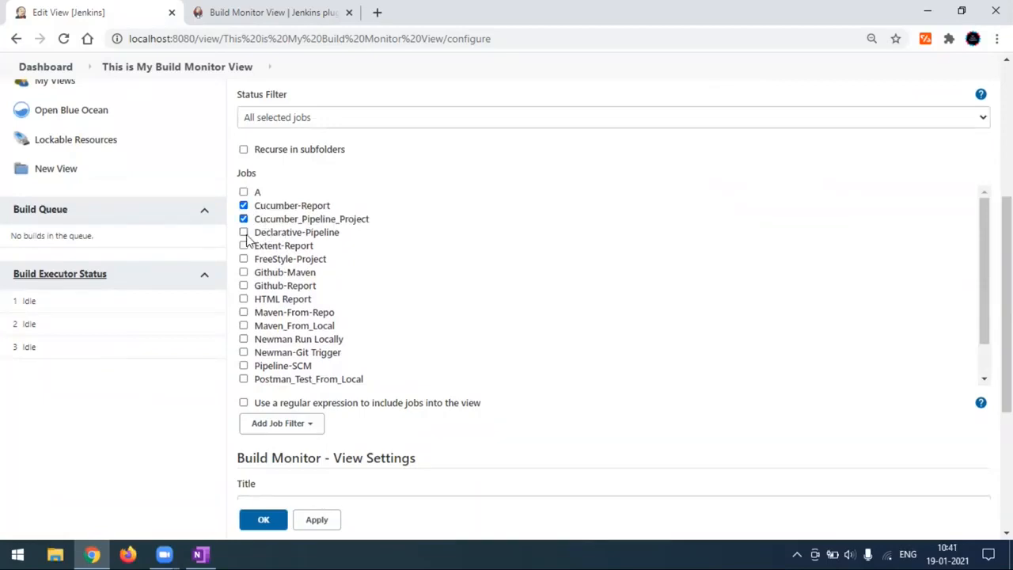
click(244, 246)
scroll(316, 317, down, 3)
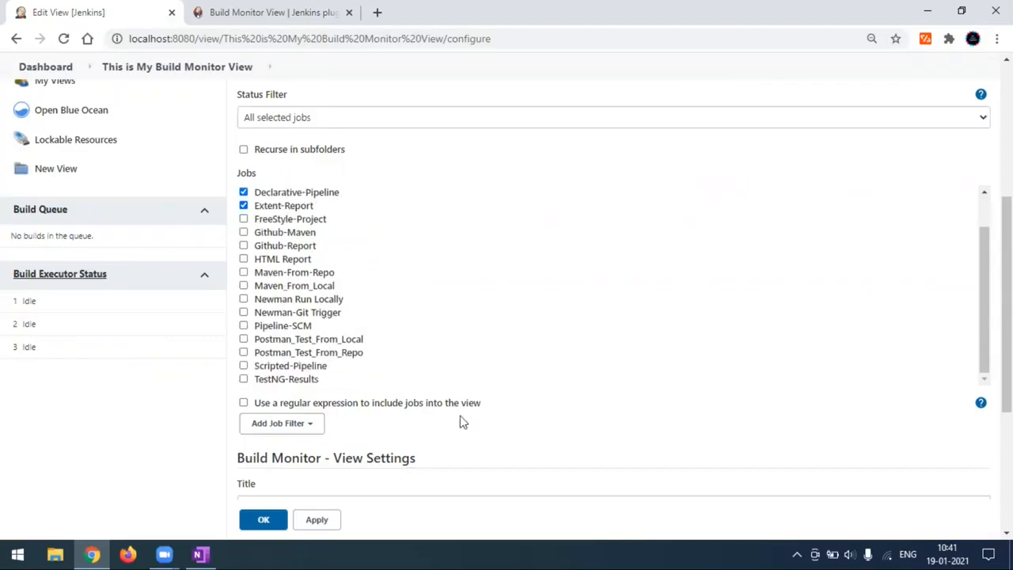
Review the job filter types that can be added to the view.
scroll(459, 420, down, 2)
click(303, 282)
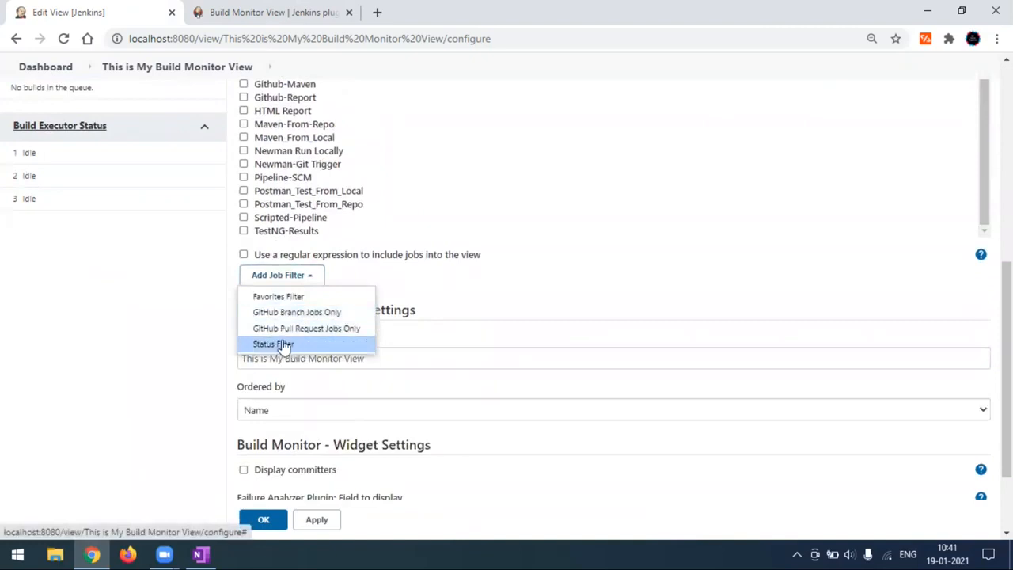
click(134, 330)
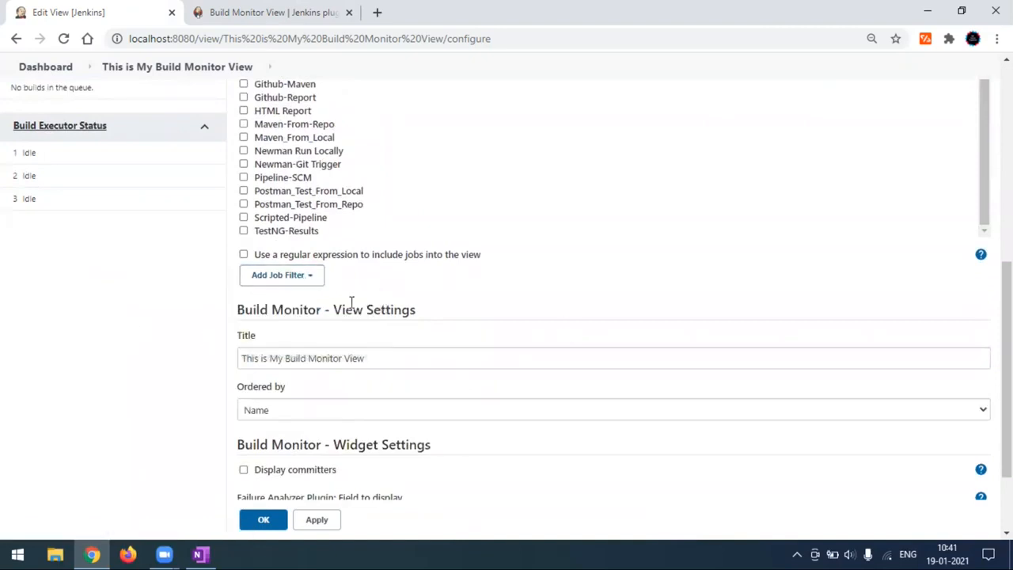
Check the view's title and review the Ordered by options in the Build Monitor view settings.
scroll(326, 283, down, 2)
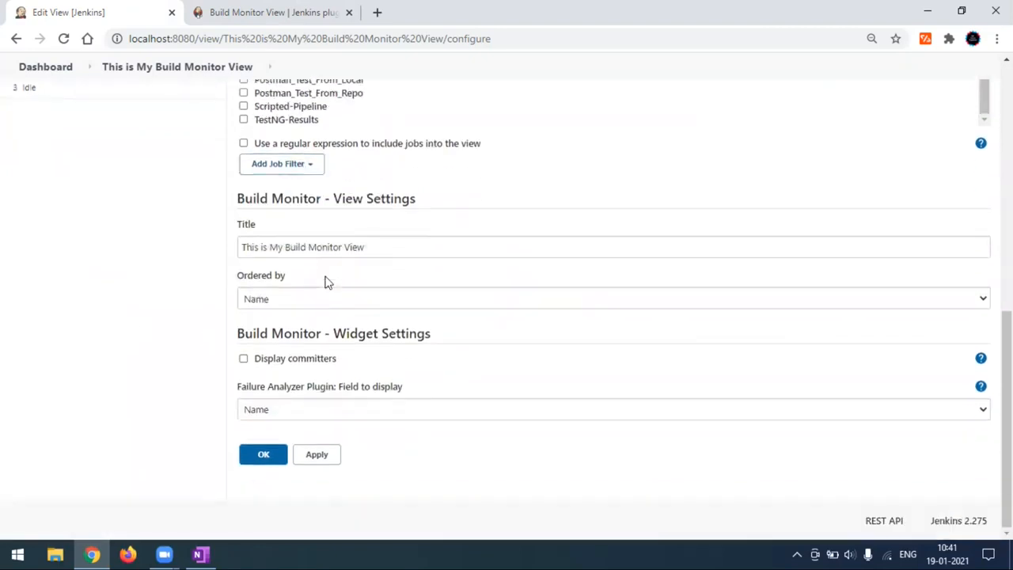
click(390, 247)
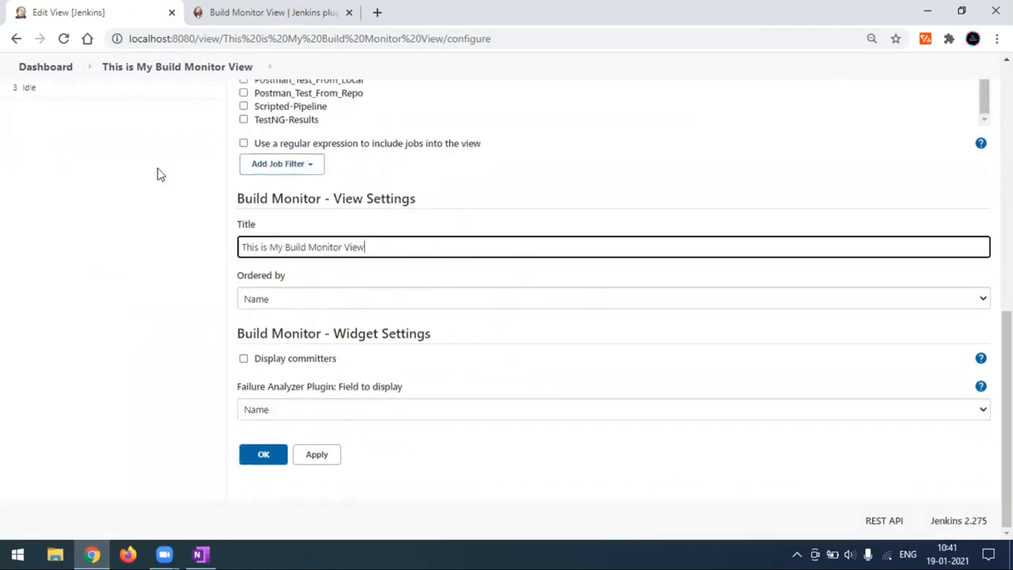
click(310, 300)
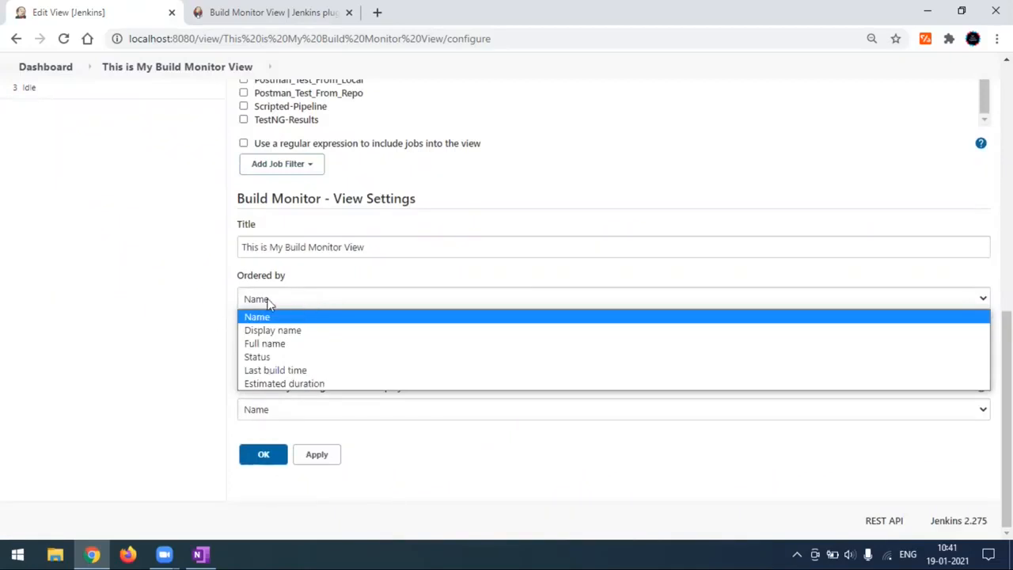
click(154, 317)
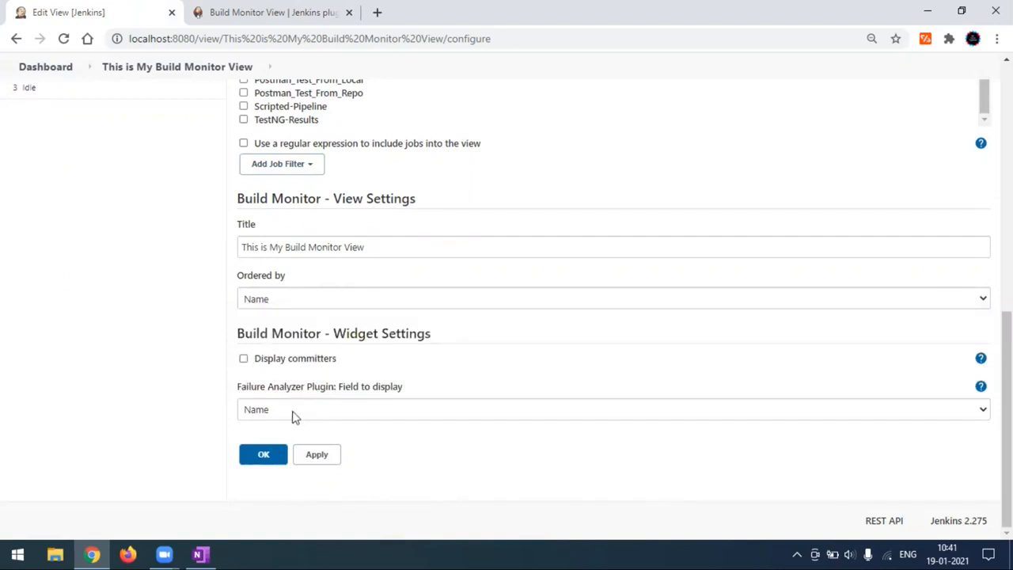
Consult the help for the Display committers option and save the view configuration.
click(244, 358)
click(981, 361)
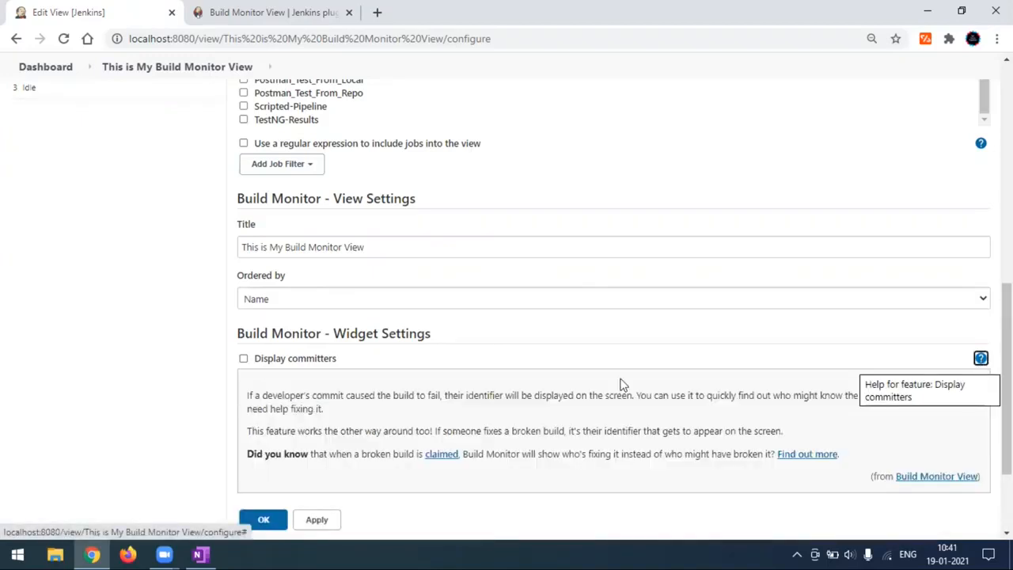
scroll(622, 388, down, 1)
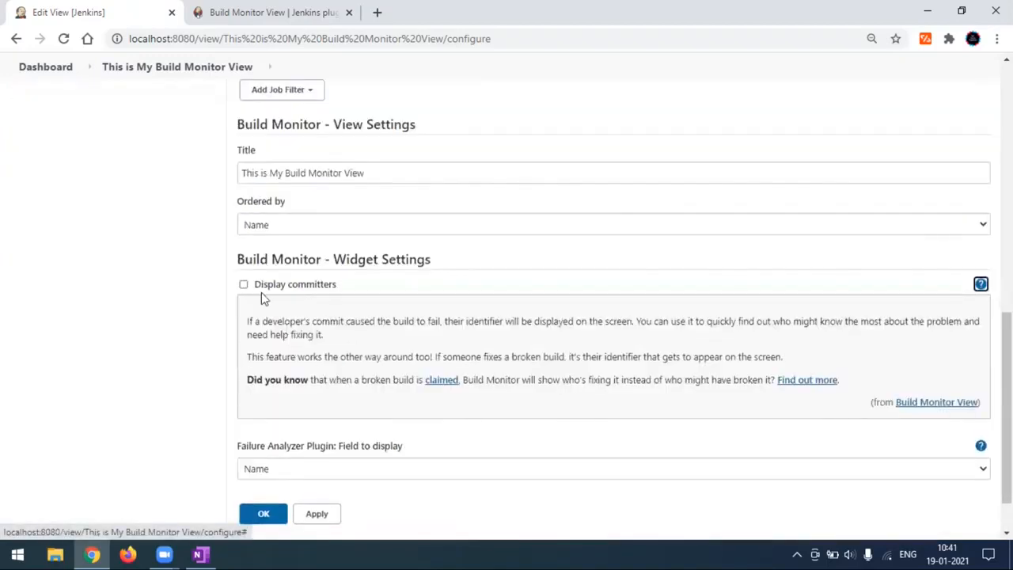
click(981, 284)
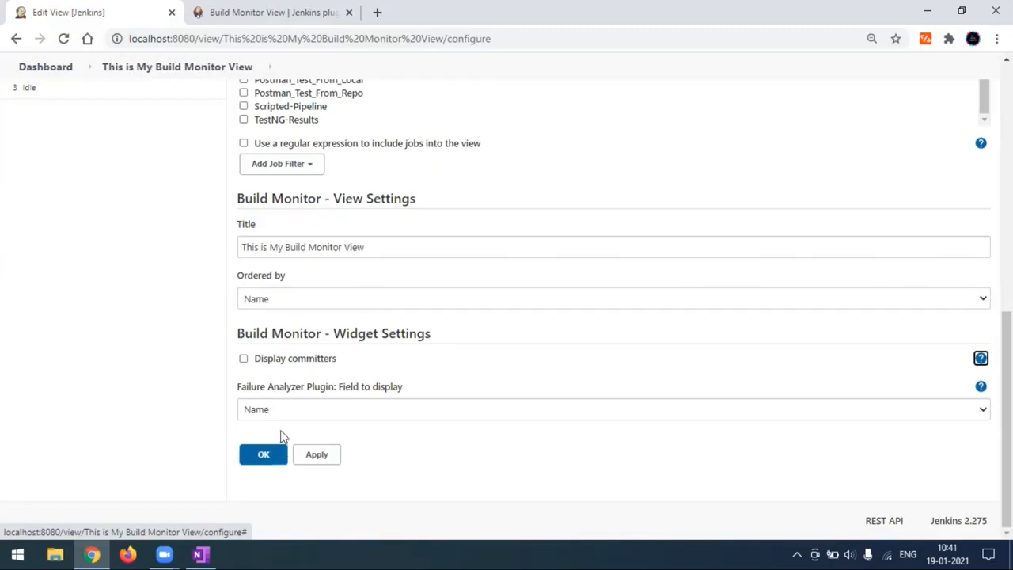
click(263, 454)
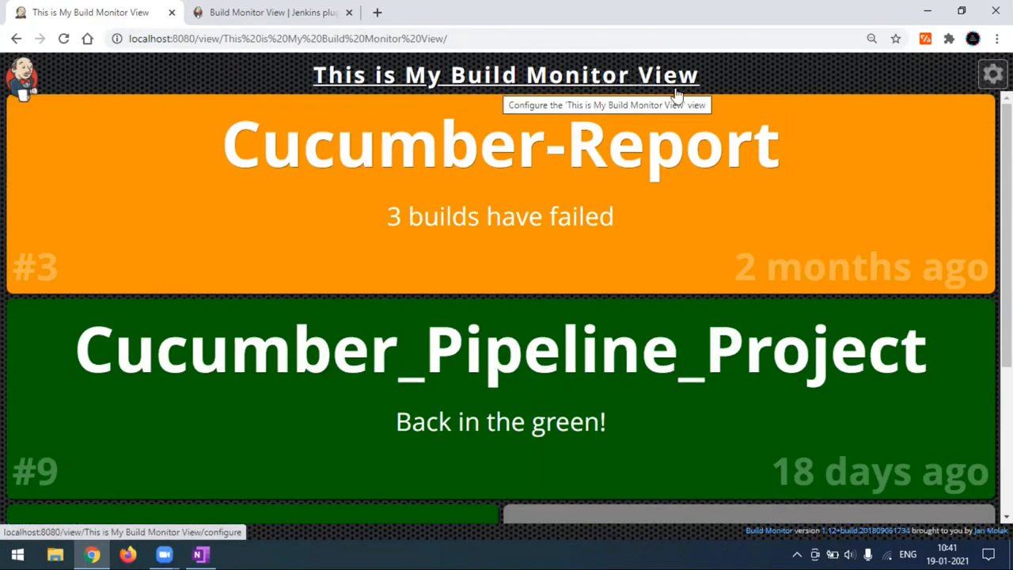
Examine the build status shown for each selected job, from Cucumber-Report through Extent-Report, on the build monitor.
scroll(697, 255, down, 3)
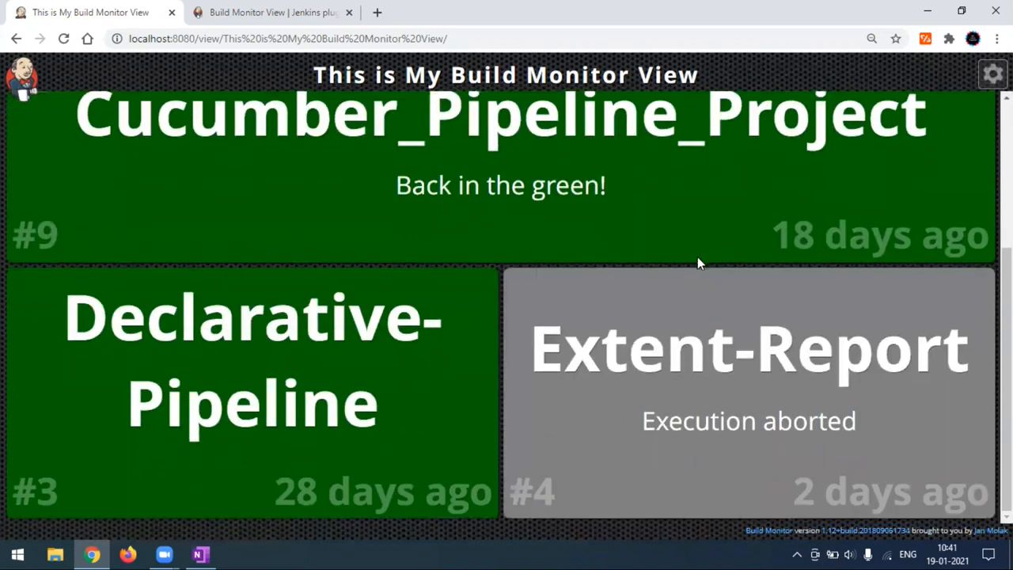
scroll(649, 301, up, 3)
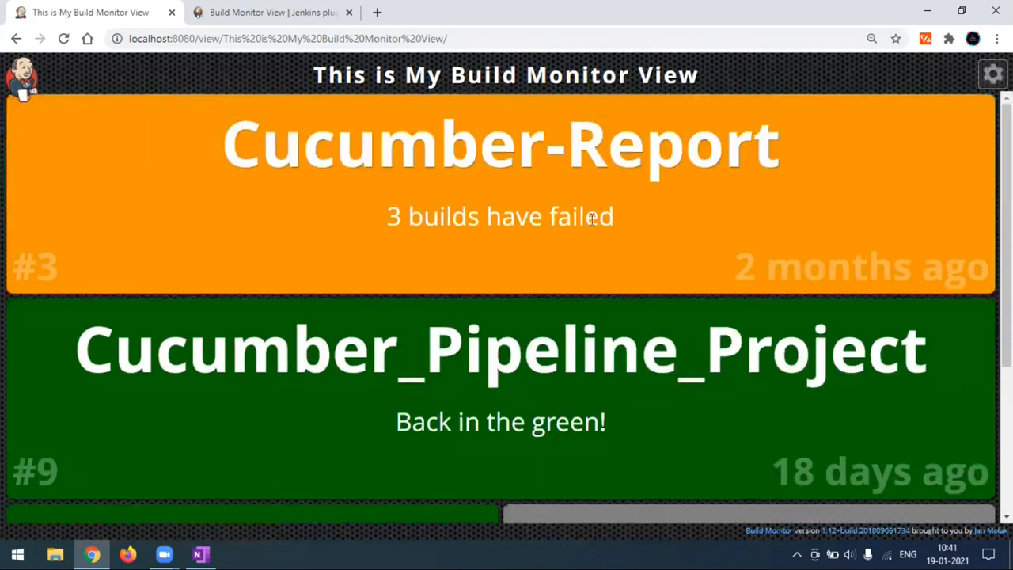
drag(403, 215, 619, 219)
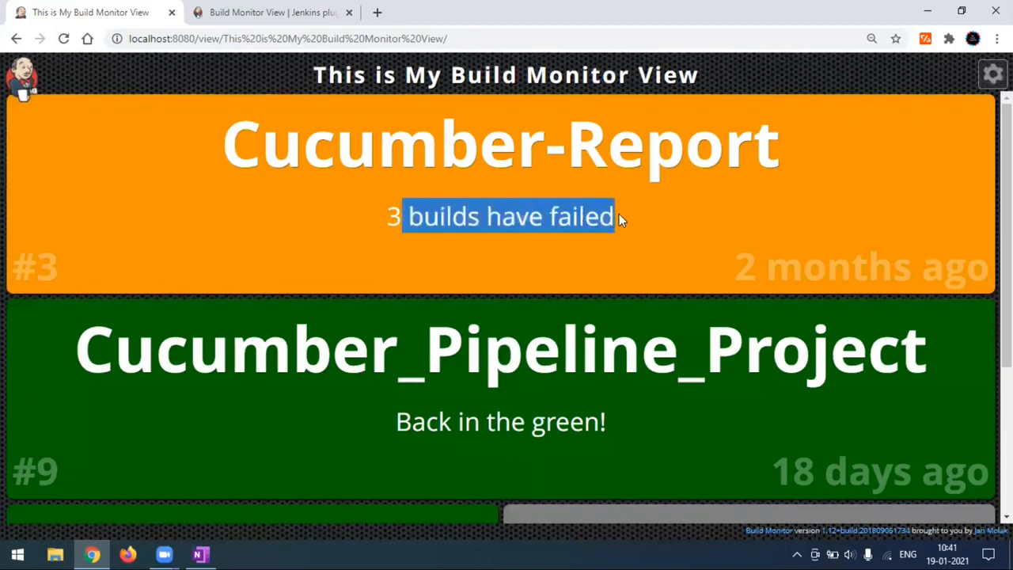
scroll(626, 253, down, 2)
drag(397, 273, 640, 288)
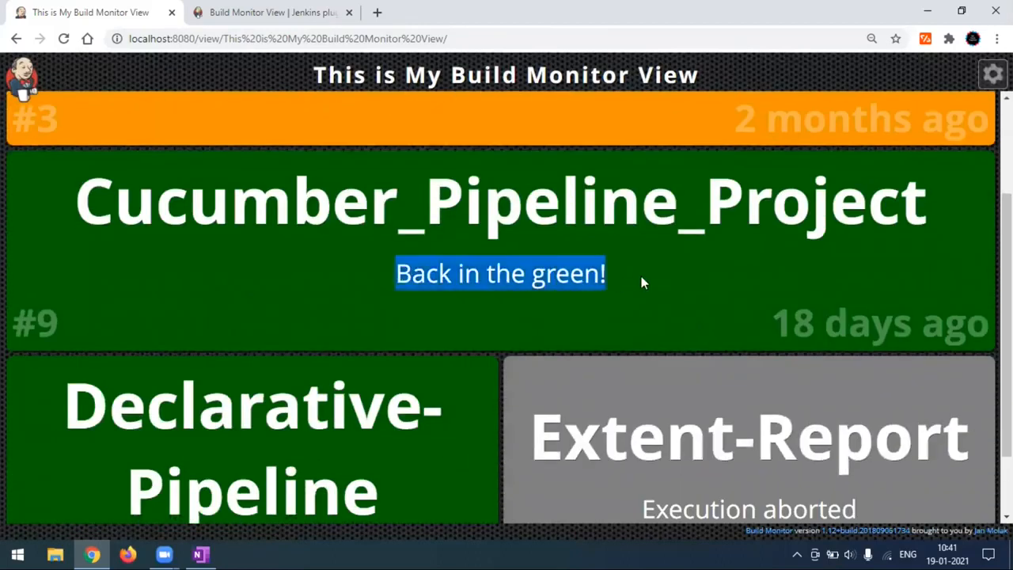
scroll(640, 291, down, 1)
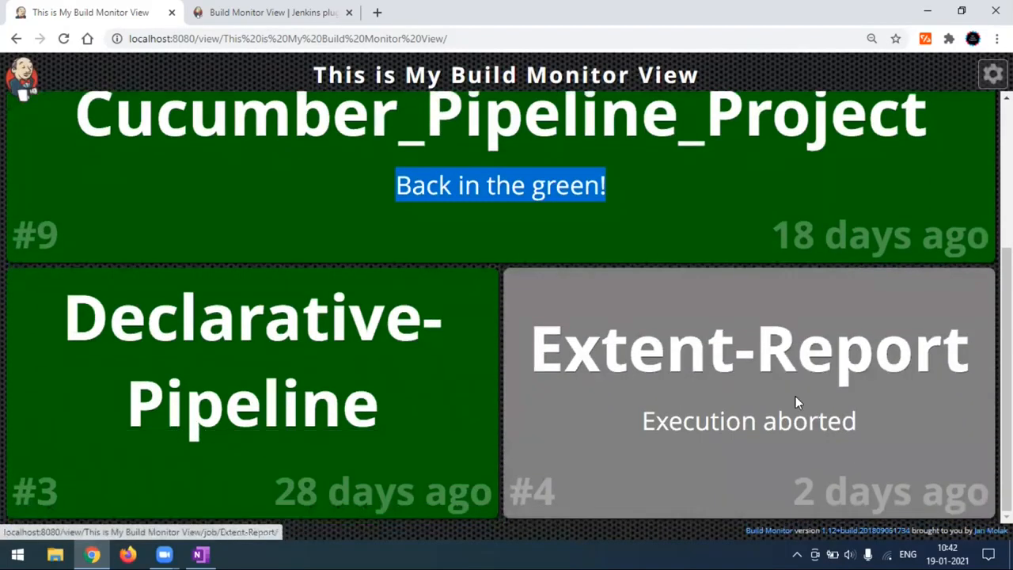
drag(644, 422, 852, 420)
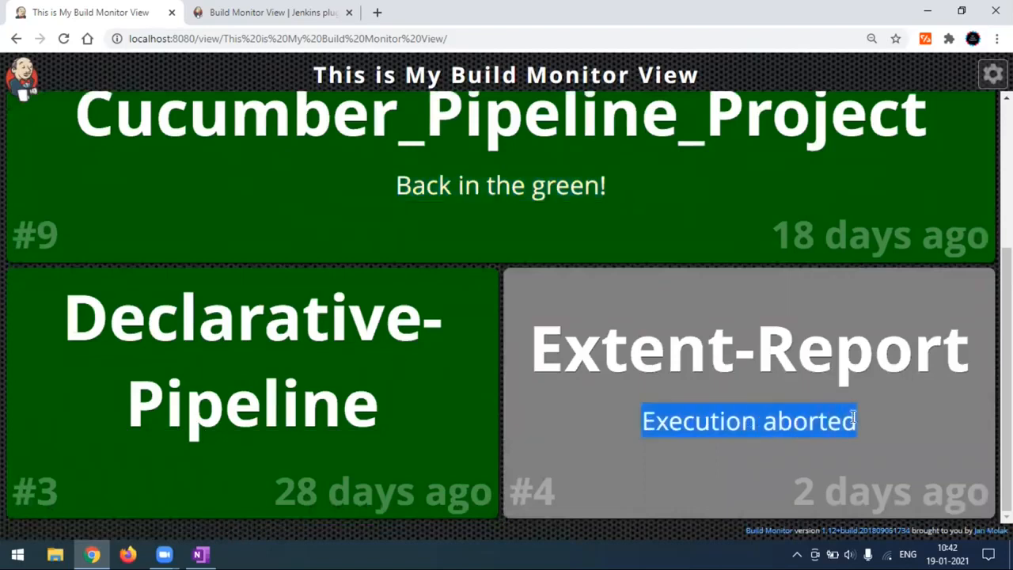
click(870, 419)
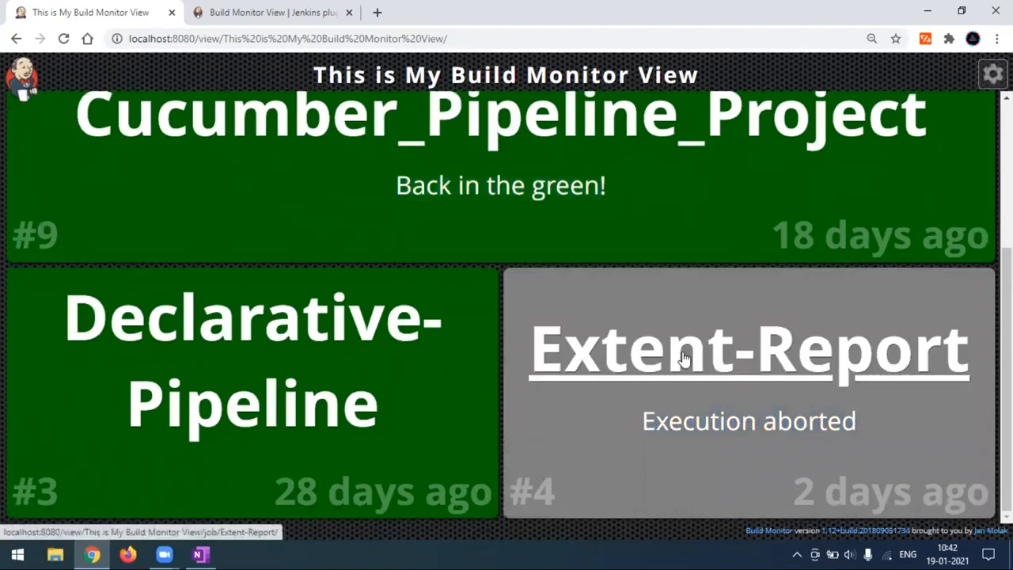
Open the build monitor's display settings.
scroll(924, 130, up, 2)
click(992, 75)
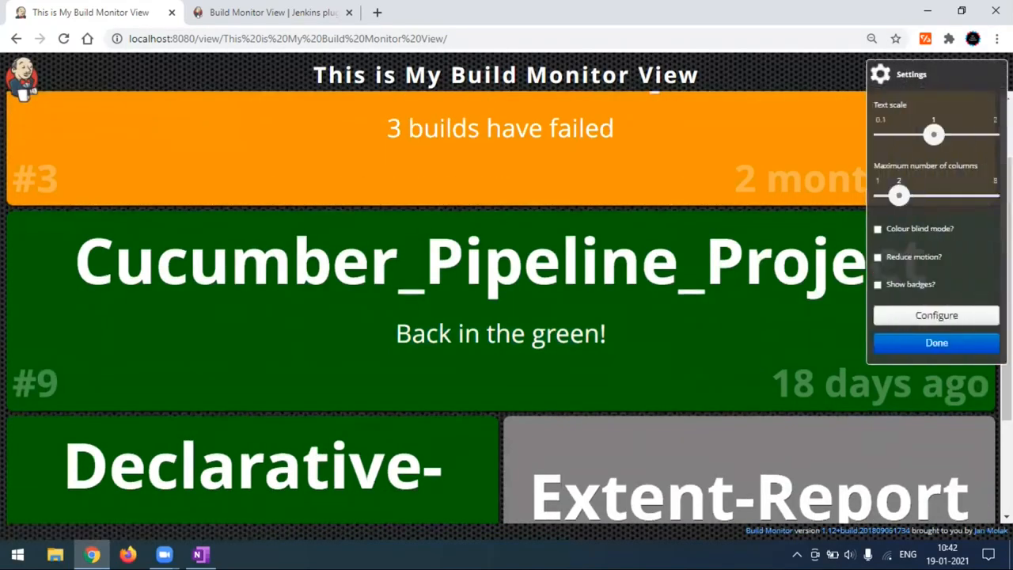